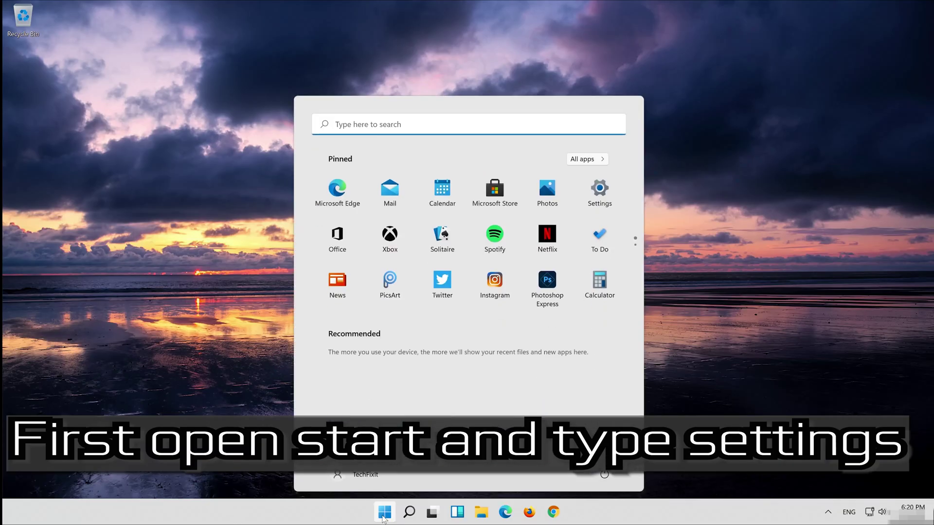
# Search the Start menu for 'settings' and launch the Settings app from Best match.
pyautogui.write('sett')
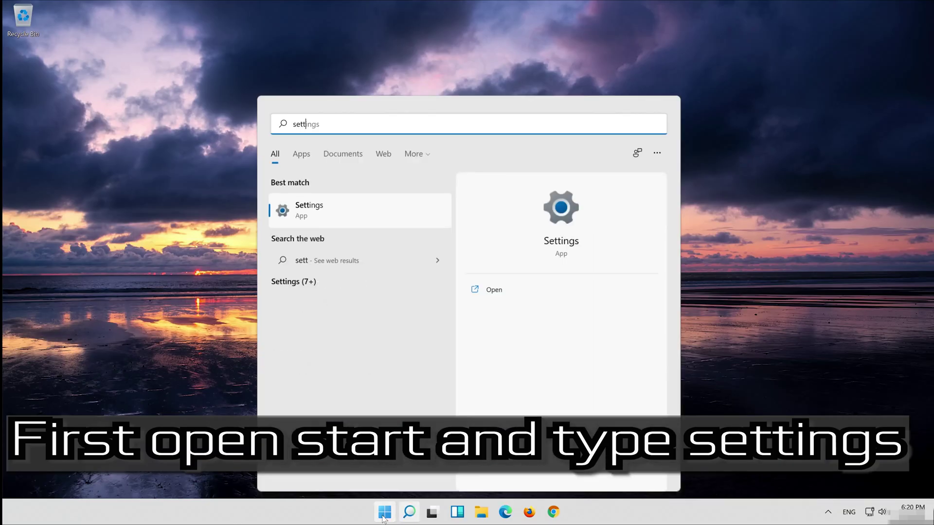
pyautogui.write('ings')
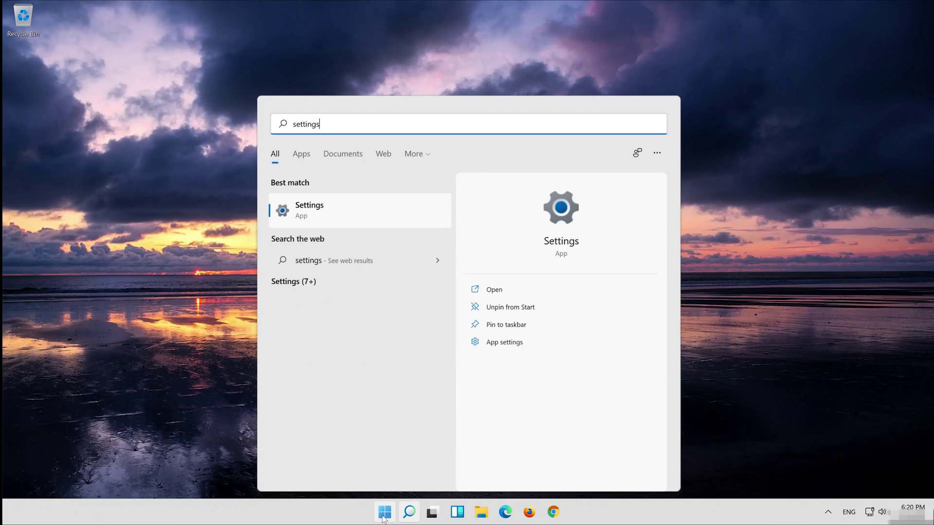
pyautogui.click(352, 225)
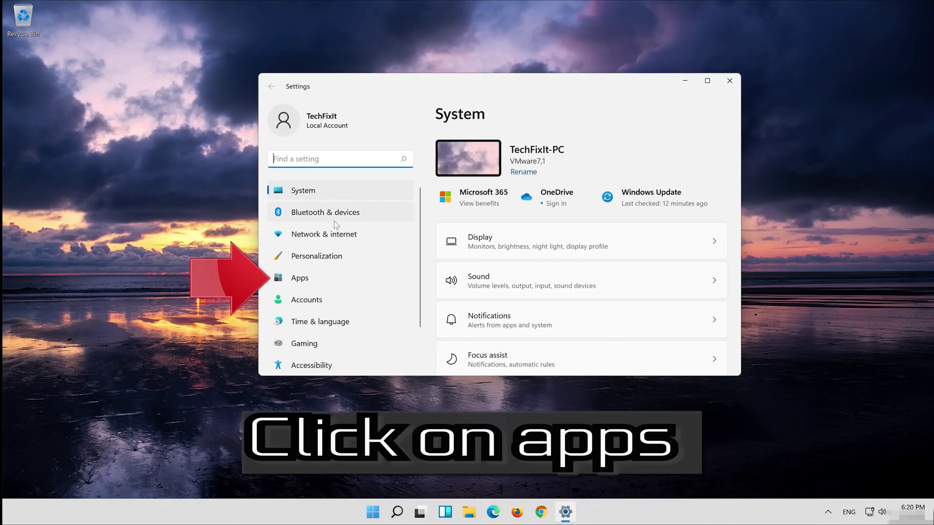
# Go to Apps > Apps & features and scroll the installed-apps list down to Microsoft Store.
pyautogui.click(324, 283)
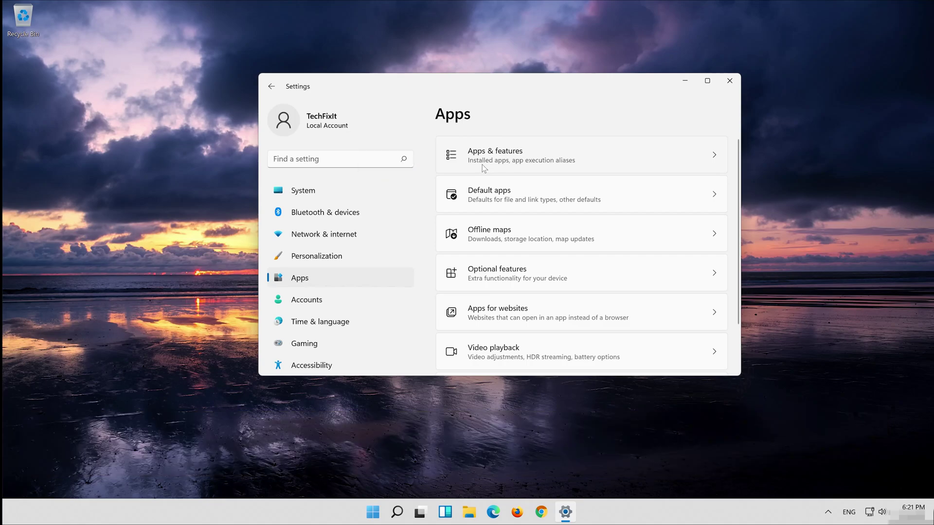
pyautogui.click(483, 165)
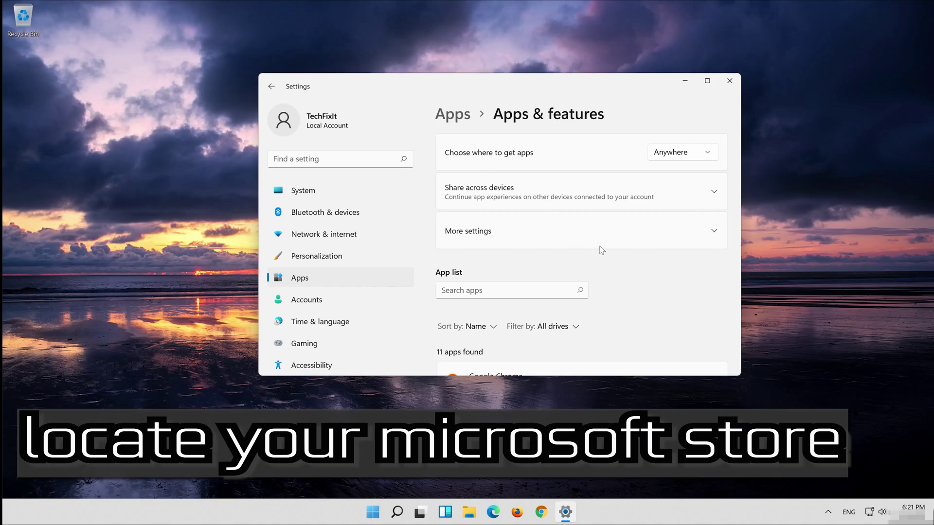
pyautogui.scroll(-3, 597, 251)
pyautogui.scroll(-1, 589, 260)
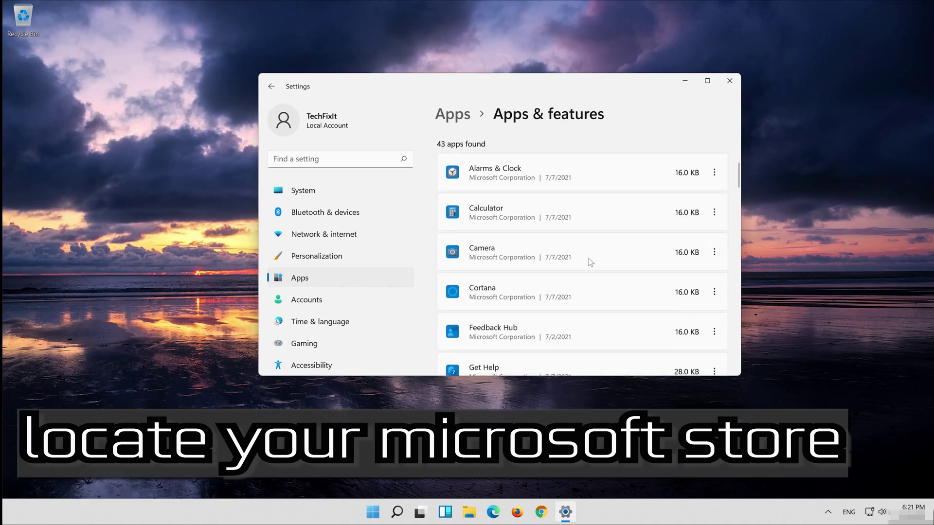
pyautogui.scroll(-3, 590, 260)
pyautogui.scroll(-5, 590, 261)
pyautogui.scroll(-3, 589, 262)
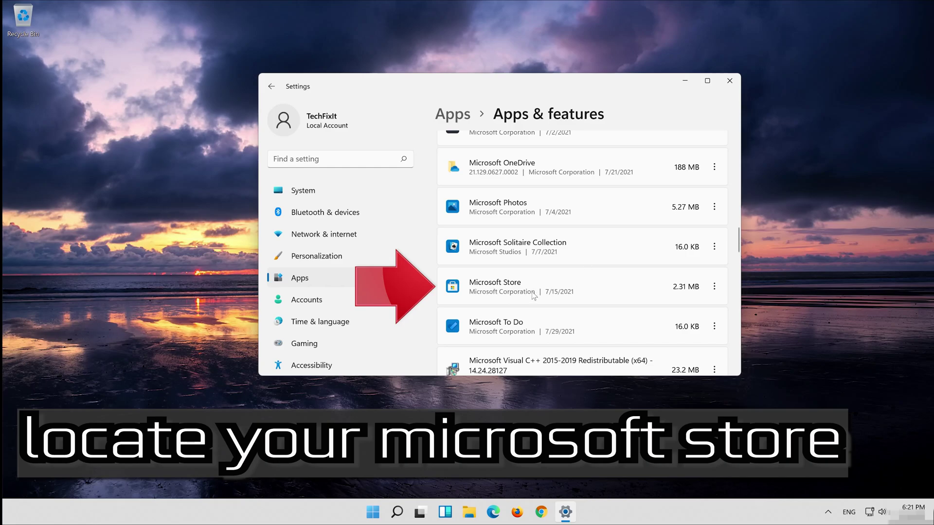
# Repair Microsoft Store from its Advanced options page, keeping its data.
pyautogui.click(713, 289)
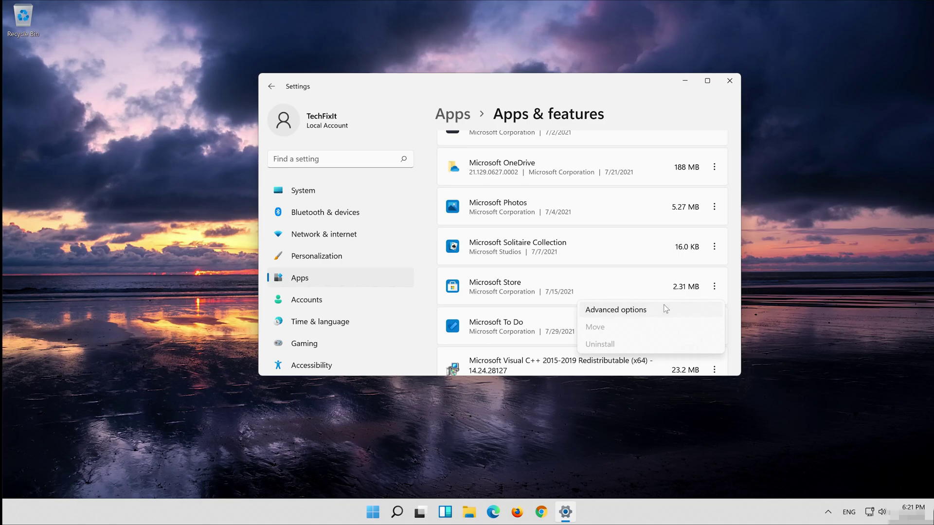
pyautogui.click(664, 306)
pyautogui.scroll(-1, 606, 246)
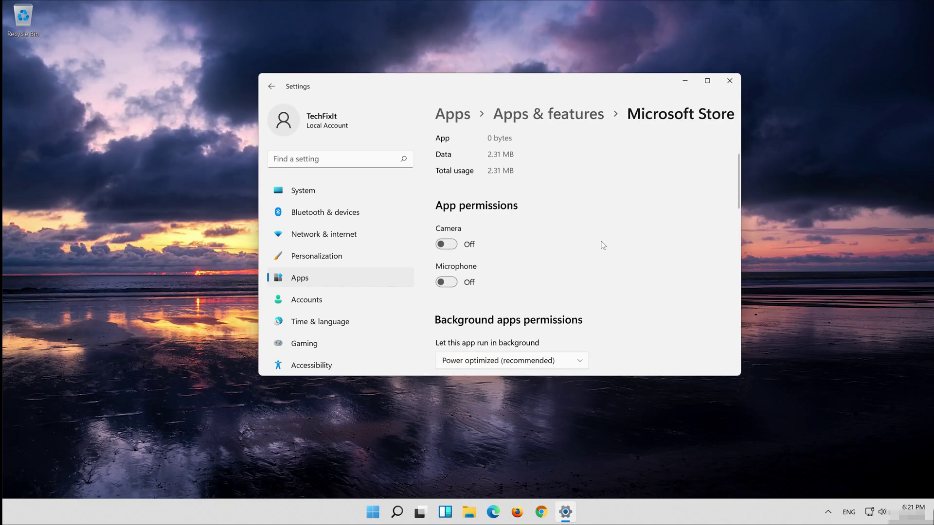
pyautogui.scroll(-2, 608, 246)
pyautogui.scroll(-1, 608, 246)
pyautogui.scroll(-2, 609, 245)
pyautogui.scroll(-1, 610, 247)
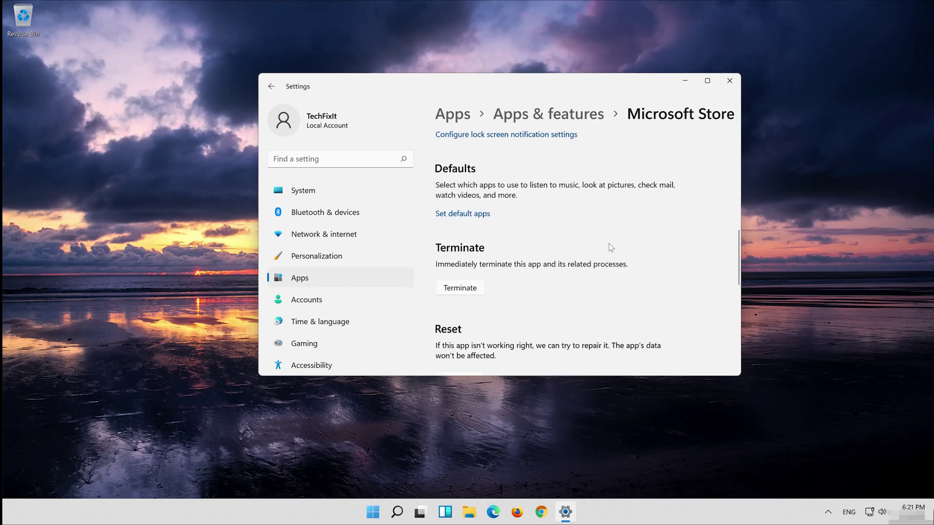
pyautogui.scroll(-2, 619, 242)
pyautogui.scroll(-1, 619, 242)
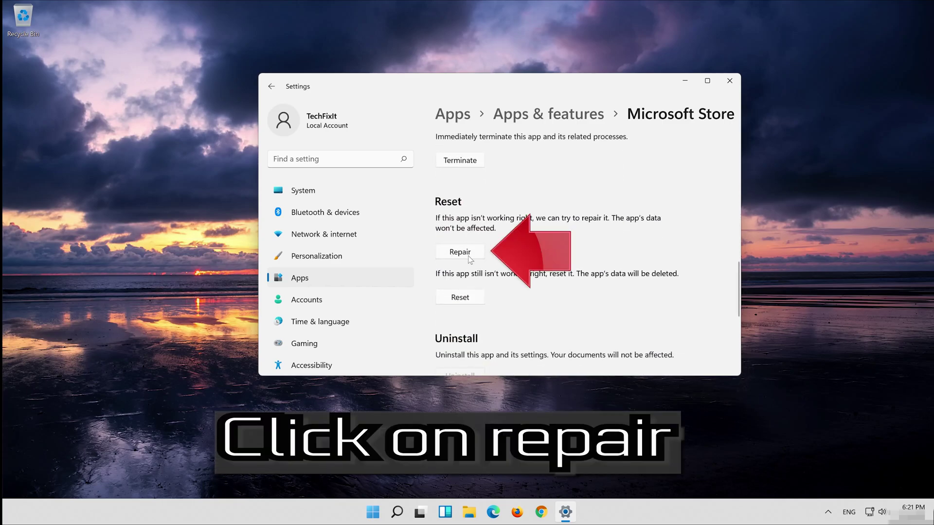
pyautogui.click(452, 253)
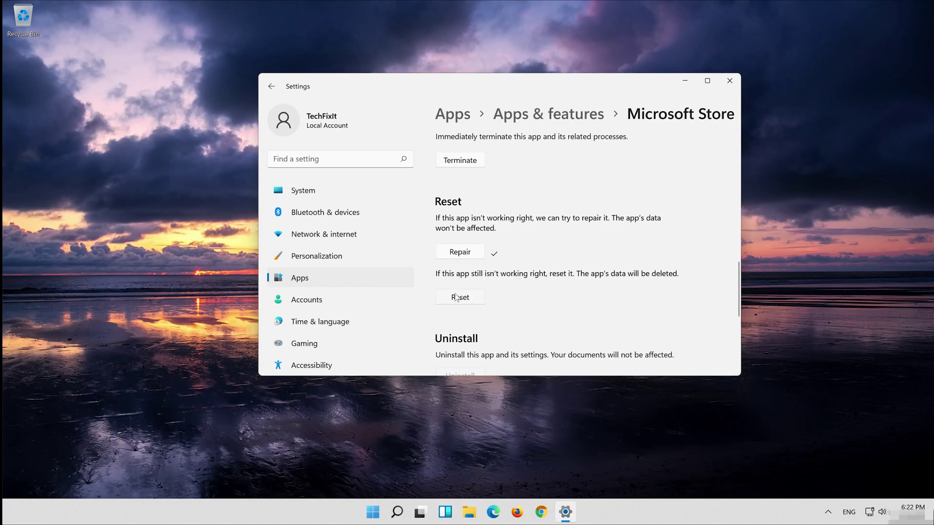
# Reset Microsoft Store and confirm deleting its data, then wait for the completion check mark.
pyautogui.click(456, 297)
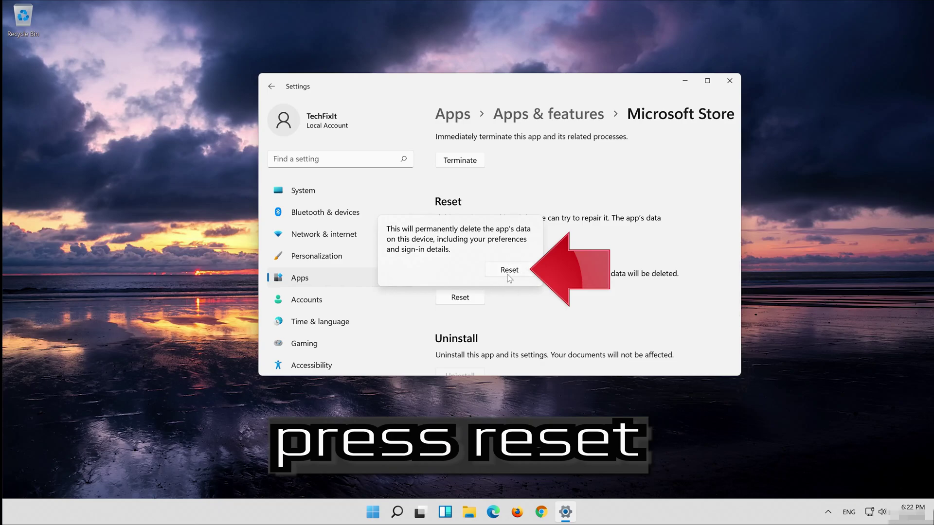
pyautogui.click(507, 275)
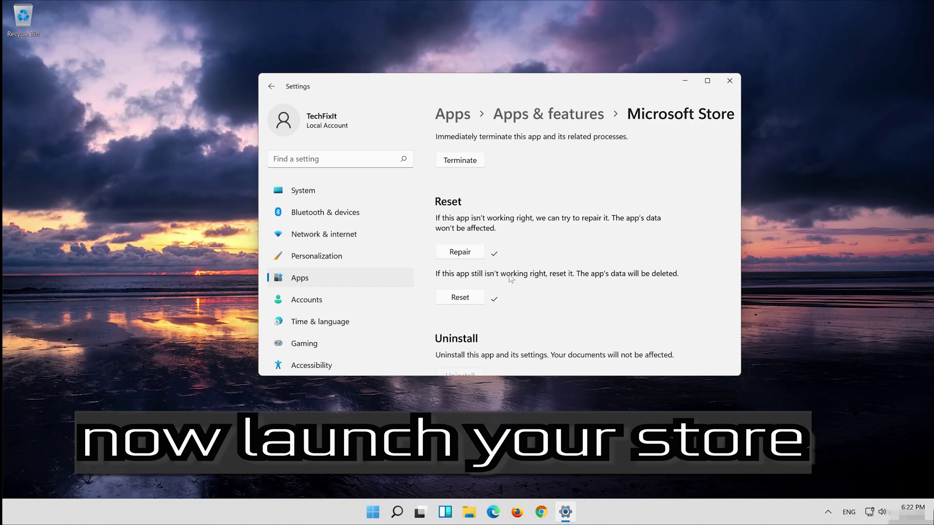
pyautogui.scroll(2, 511, 278)
pyautogui.scroll(2, 511, 278)
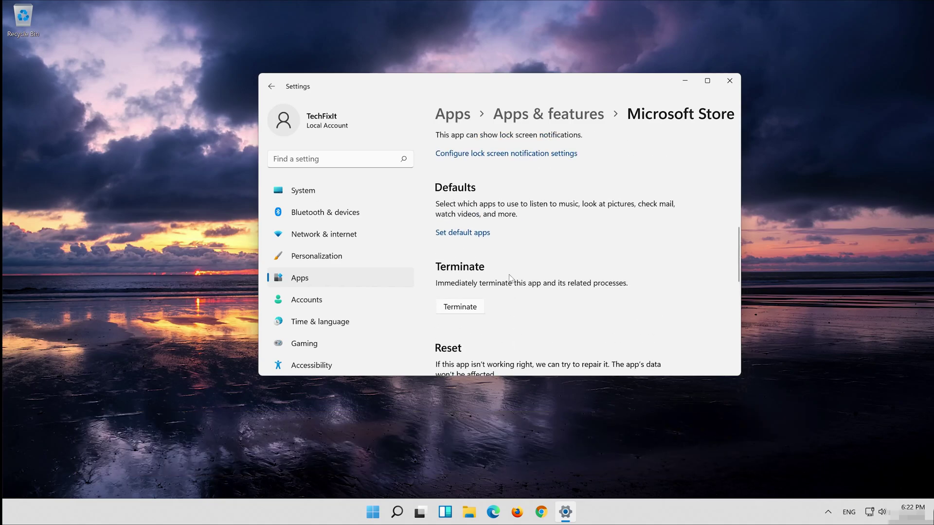
# Close Settings and launch Microsoft Store from its pinned Start menu tile.
pyautogui.click(729, 82)
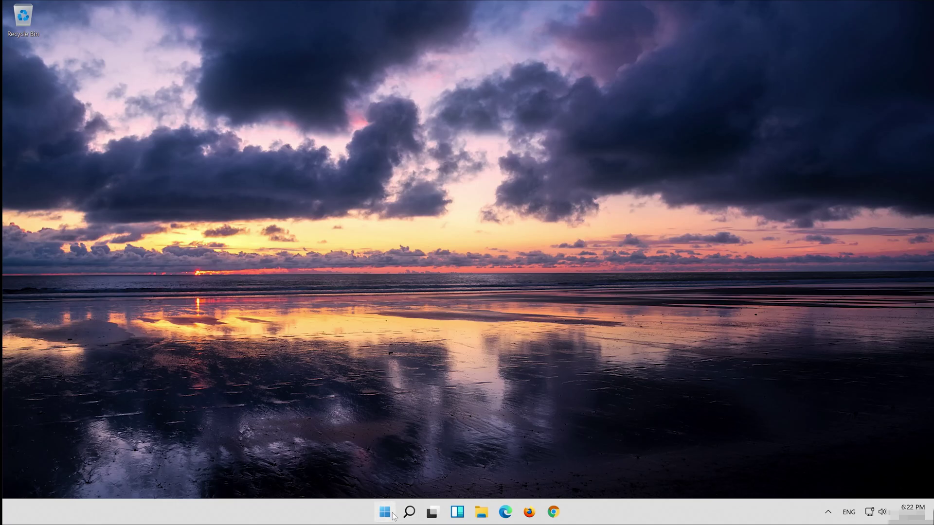
pyautogui.click(389, 513)
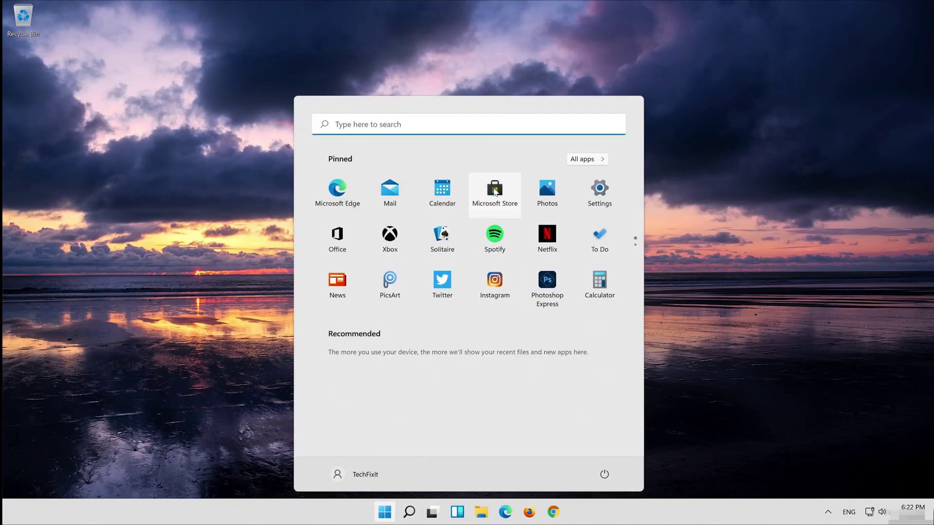
pyautogui.click(494, 188)
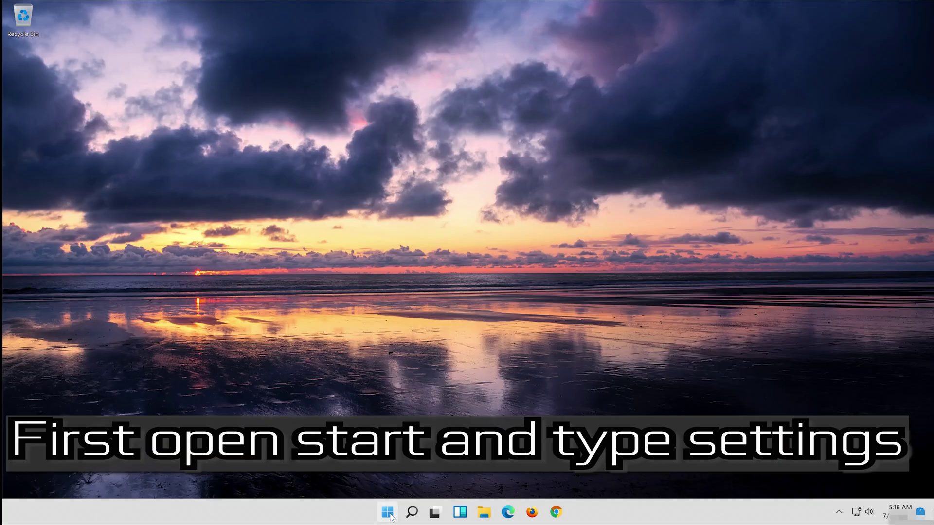
# Reopen the Settings app through a Start menu search for 'settings'.
pyautogui.click(398, 514)
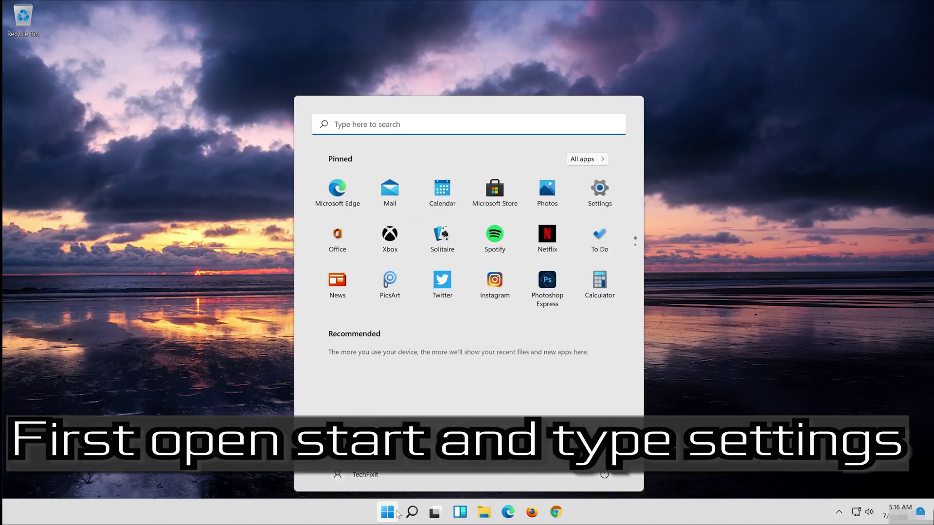
pyautogui.write('settings')
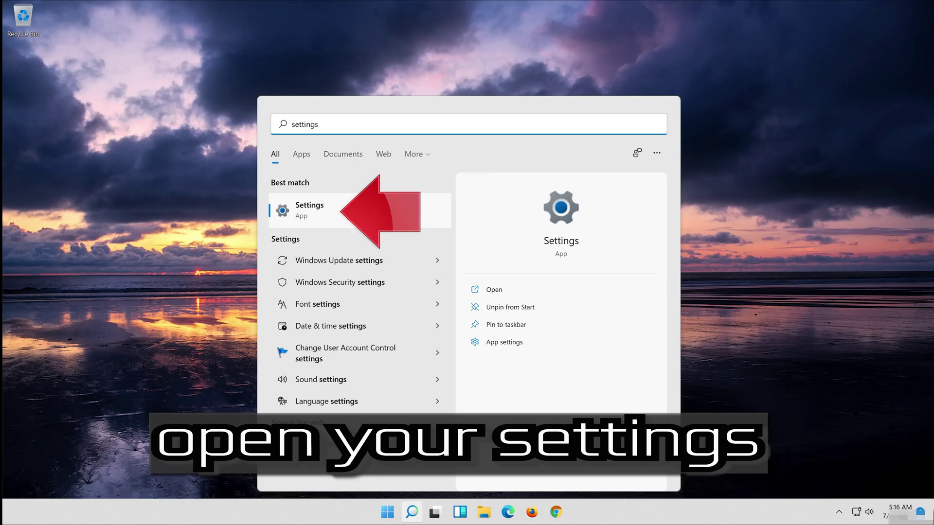
pyautogui.click(348, 214)
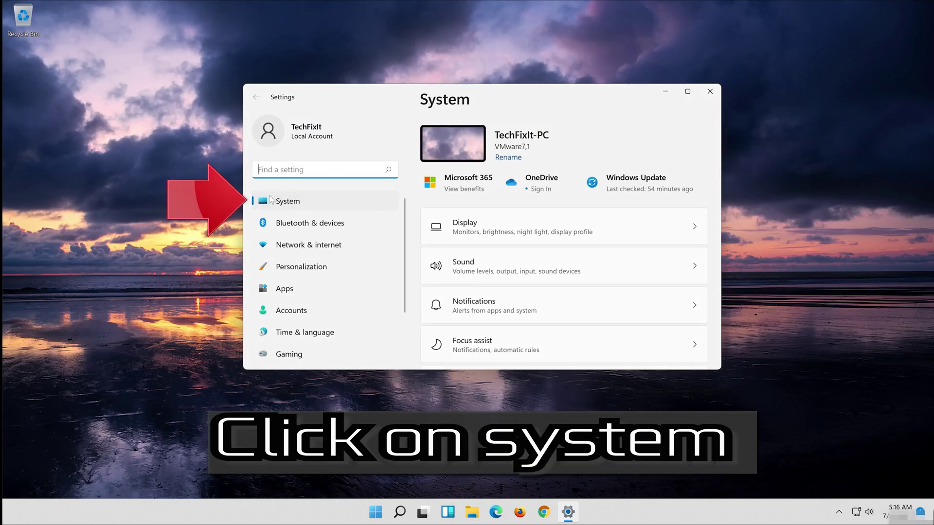
# Go to System > Troubleshoot > Other troubleshooters.
pyautogui.click(307, 205)
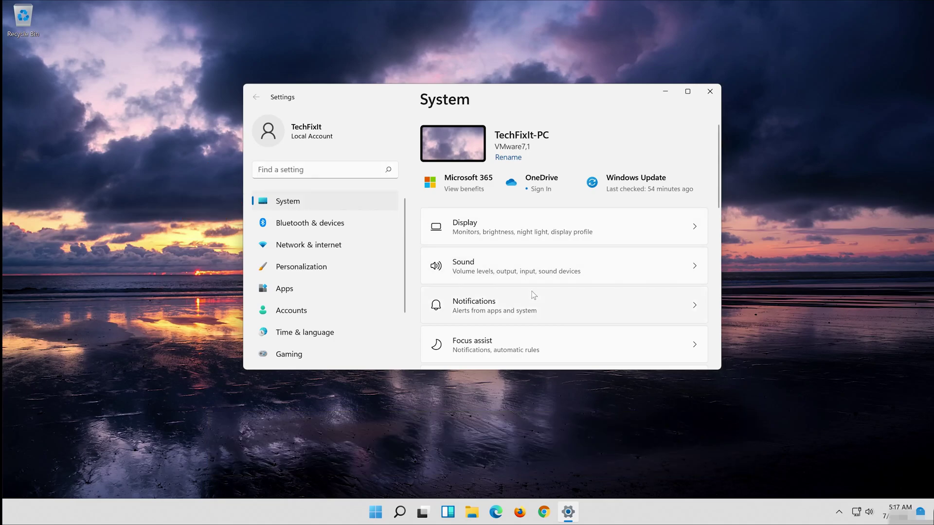
pyautogui.scroll(-3, 532, 296)
pyautogui.scroll(-2, 532, 297)
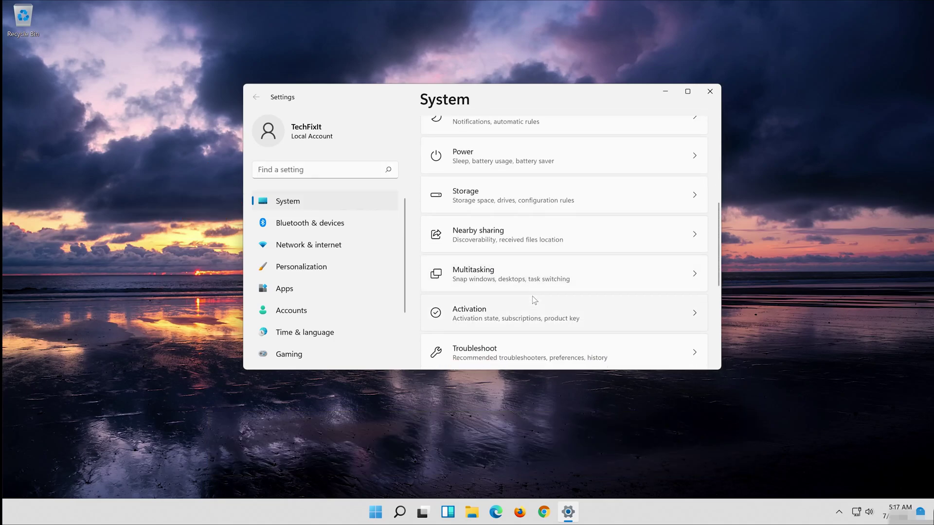
pyautogui.scroll(-3, 533, 300)
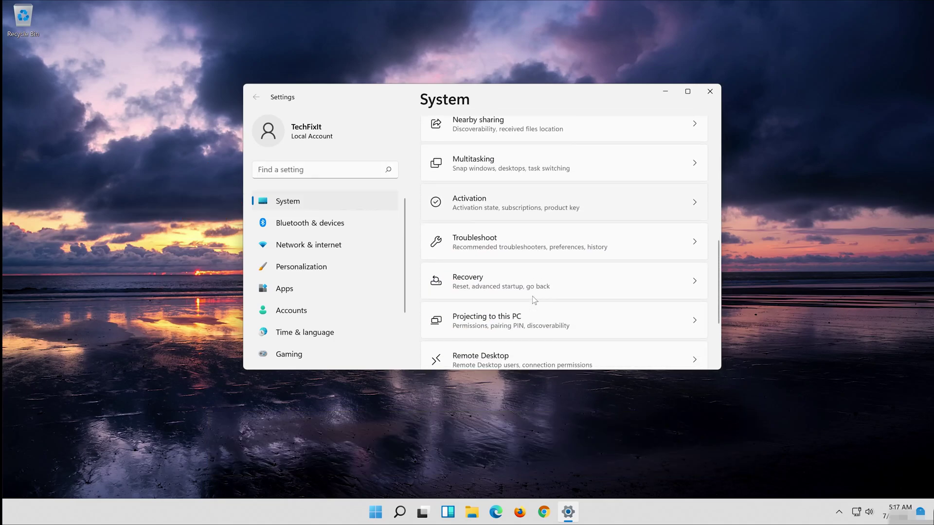
pyautogui.click(508, 241)
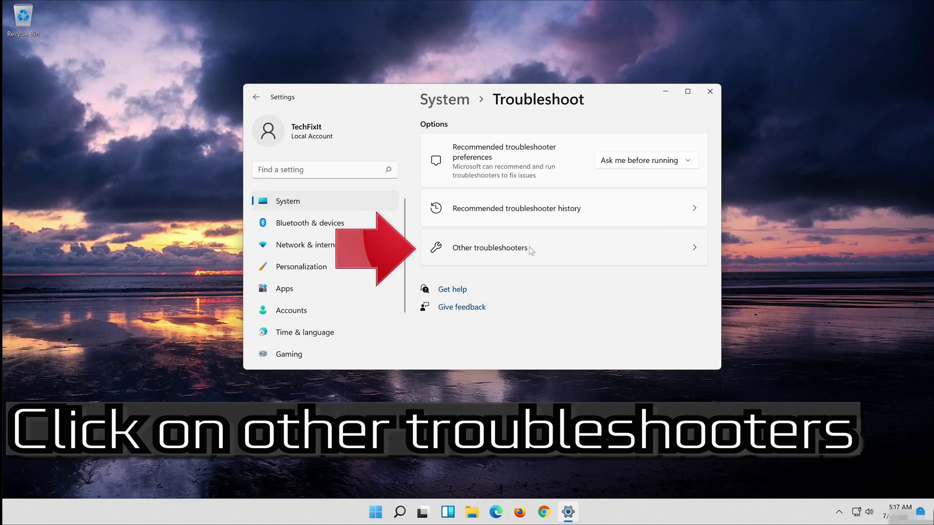
pyautogui.click(530, 249)
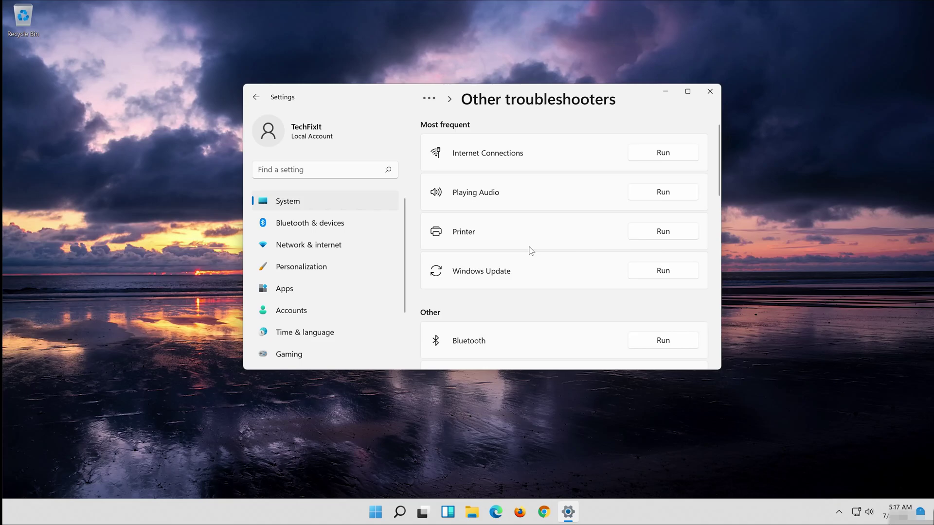
# Run the Windows Store Apps troubleshooter.
pyautogui.scroll(-3, 531, 250)
pyautogui.scroll(-1, 532, 250)
pyautogui.scroll(-1, 531, 250)
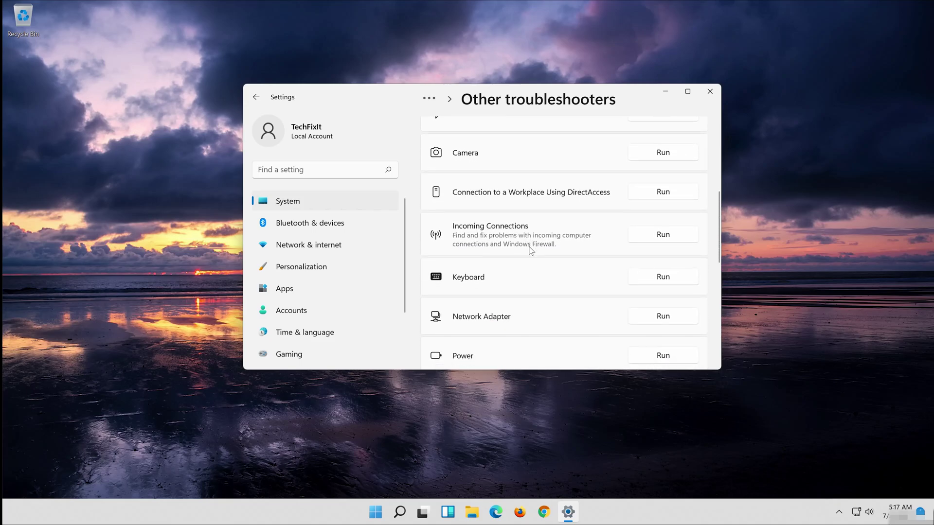
pyautogui.scroll(-2, 531, 250)
pyautogui.scroll(-2, 532, 251)
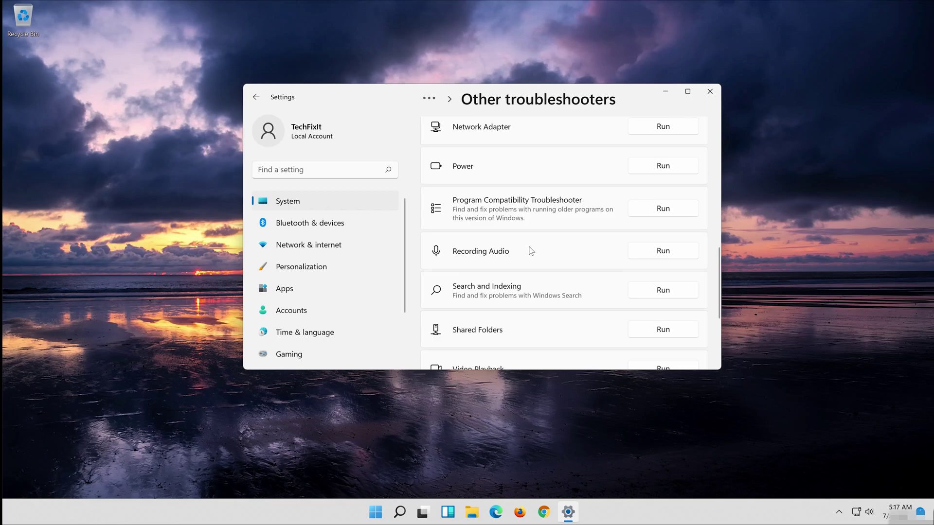
pyautogui.scroll(-2, 531, 250)
pyautogui.scroll(-1, 531, 251)
pyautogui.scroll(-1, 531, 251)
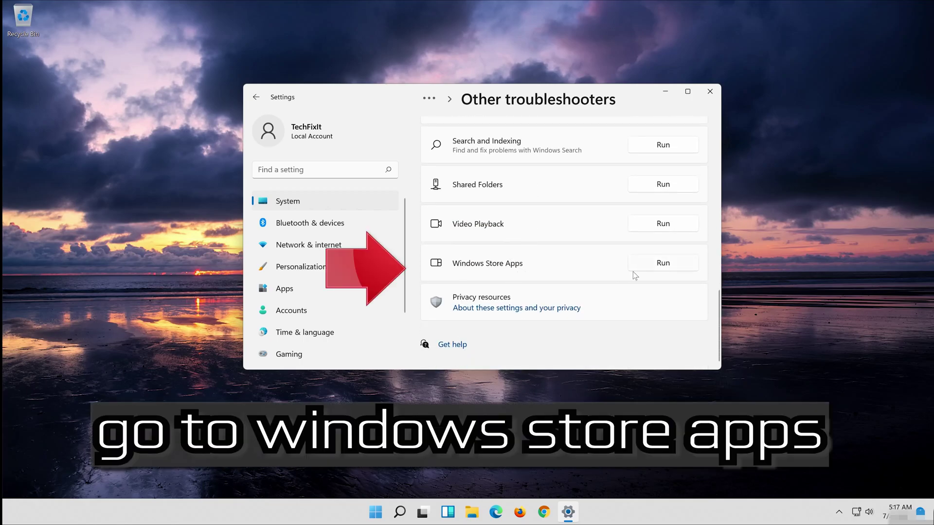
pyautogui.click(664, 264)
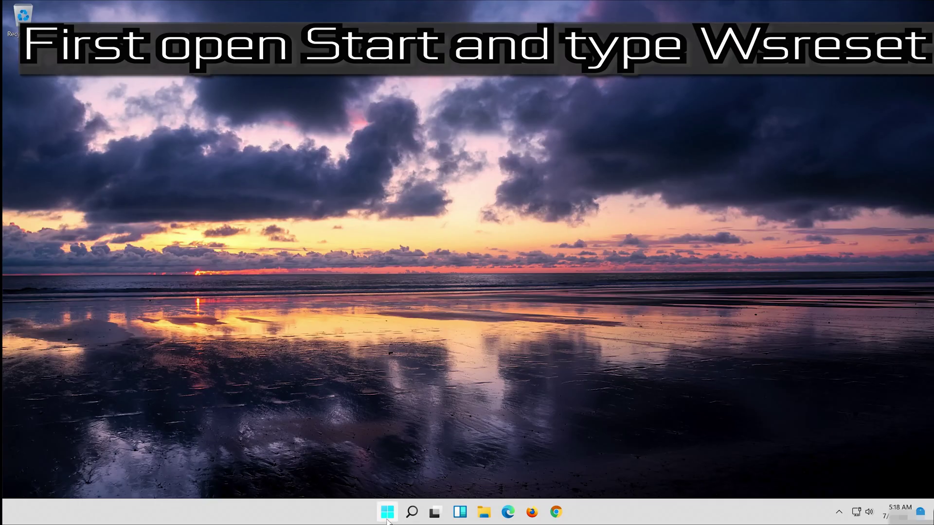
# Run wsreset from Start search to clear the Store cache, then centre the reopened Store window.
pyautogui.click(387, 515)
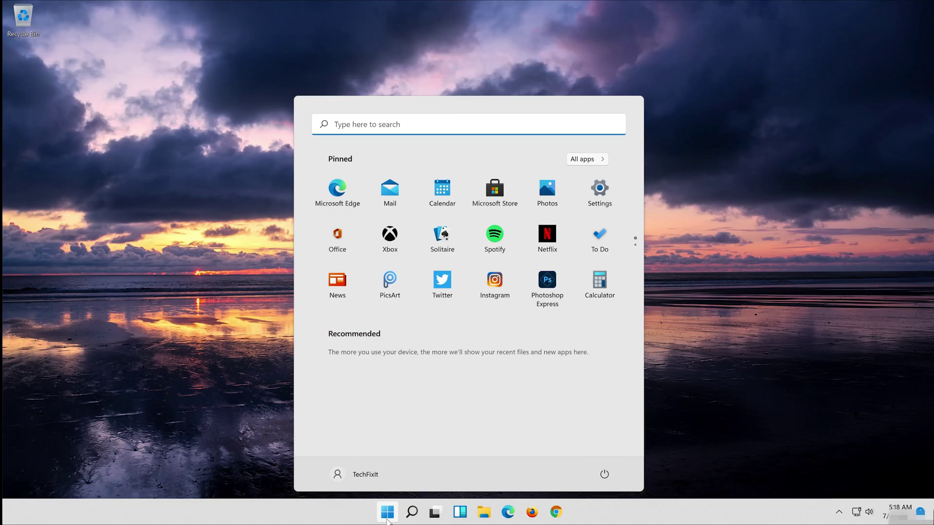
pyautogui.write('wsreset')
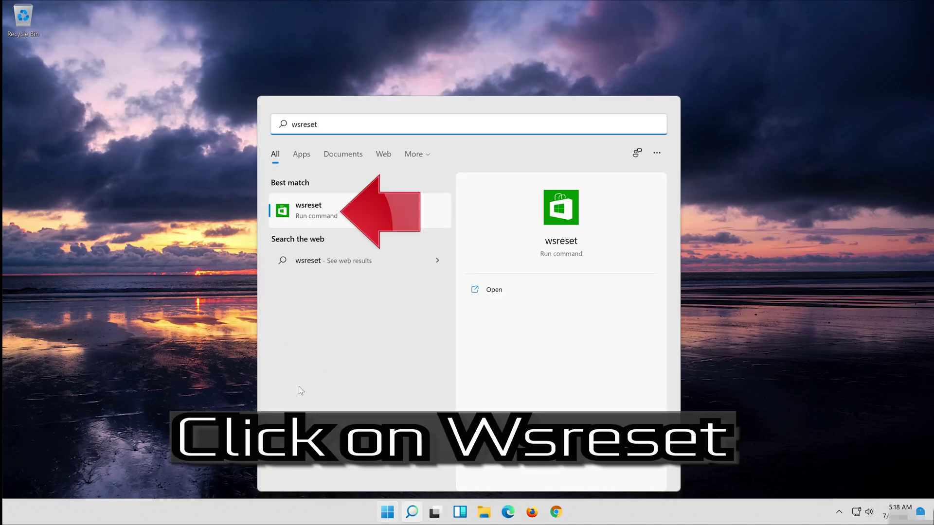
pyautogui.click(324, 214)
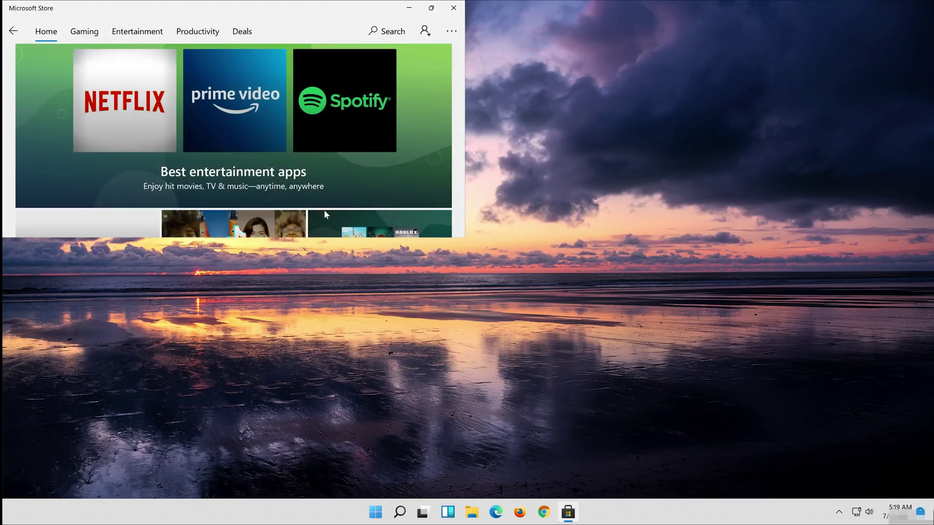
pyautogui.moveTo(288, 8); pyautogui.dragTo(401, 89)
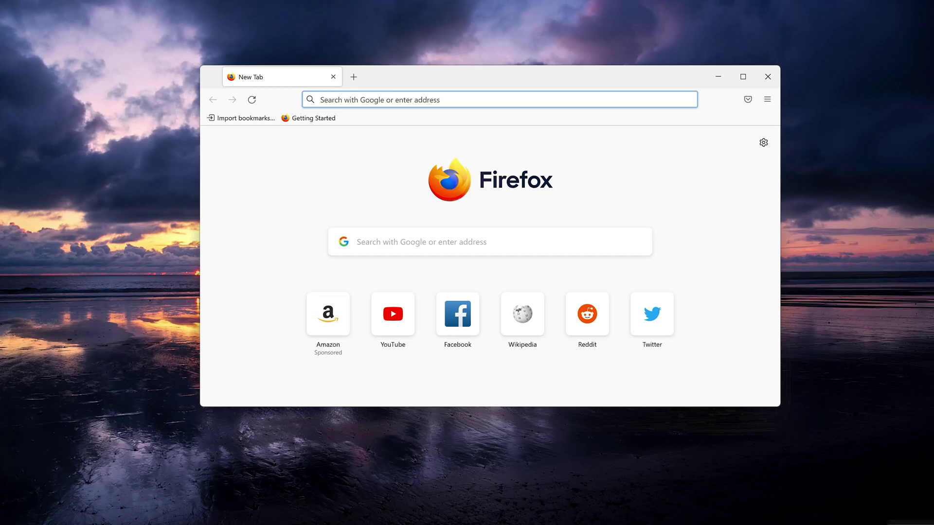
# Paste the Microsoft Download Windows 11 link into Firefox's address bar and load the page.
pyautogui.rightClick(453, 100)
pyautogui.click(476, 192)
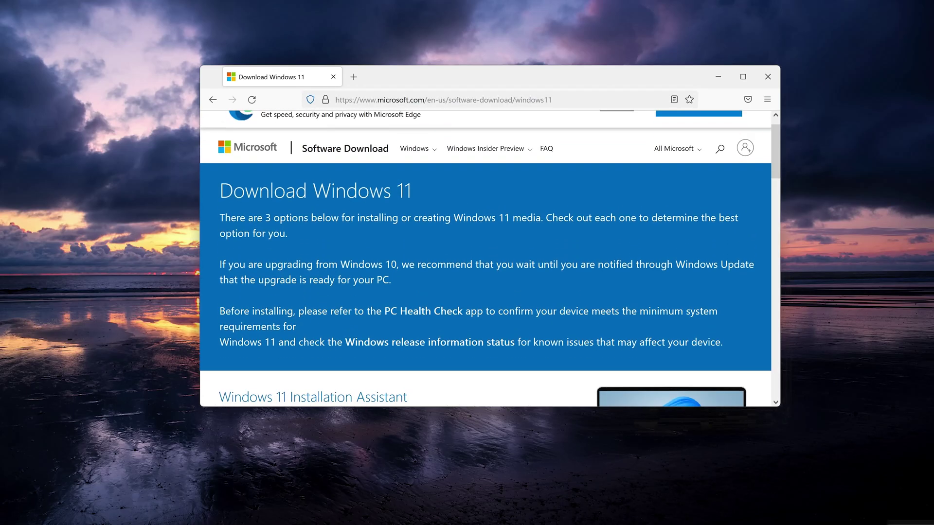
pyautogui.scroll(-5, 749, 228)
pyautogui.scroll(-2, 737, 238)
pyautogui.scroll(2, 737, 238)
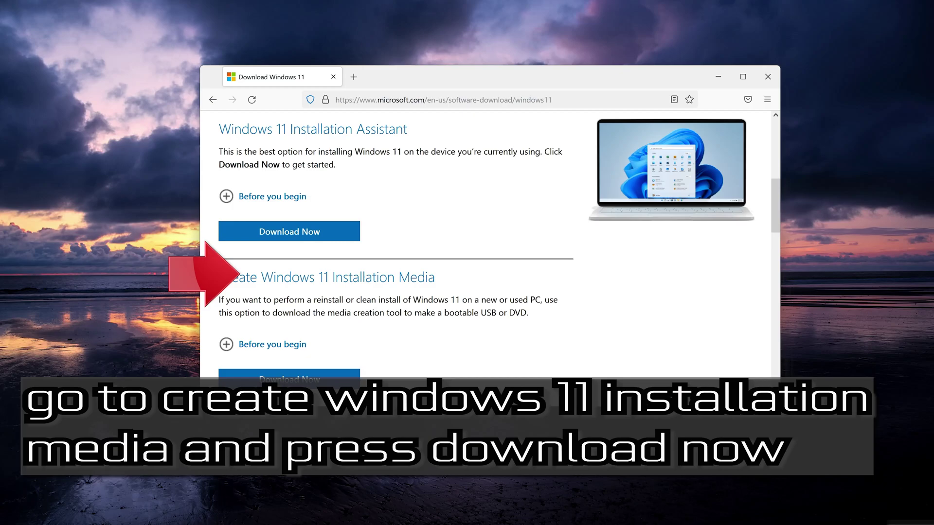
# Download and save MediaCreationToolW11.exe, then close Firefox.
pyautogui.click(289, 380)
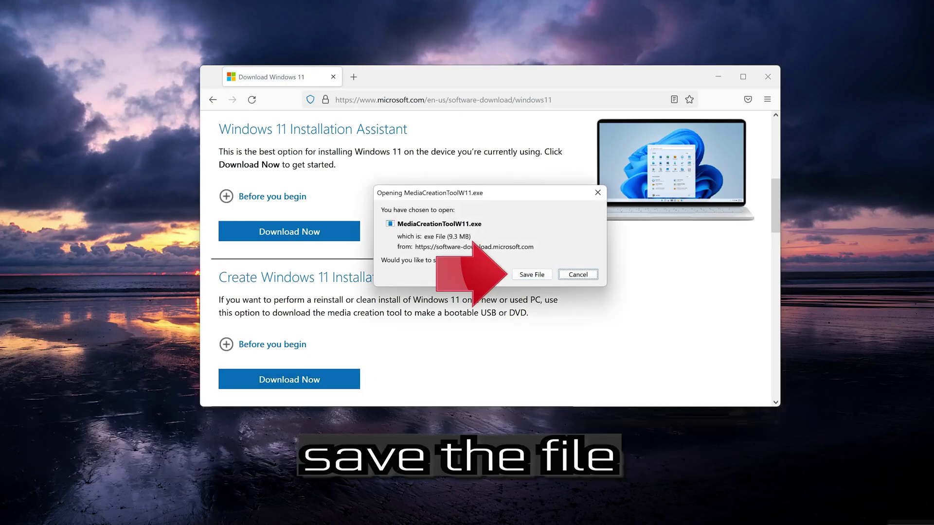
pyautogui.click(532, 278)
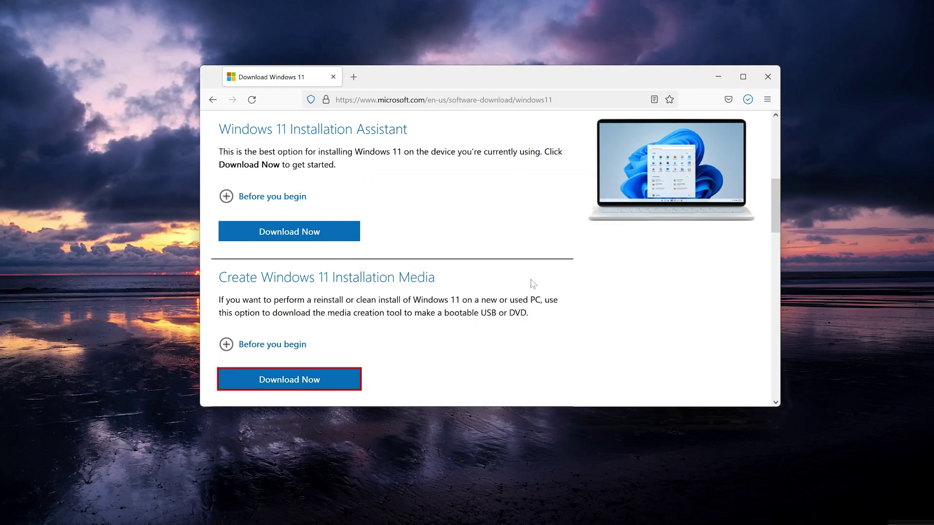
pyautogui.click(767, 77)
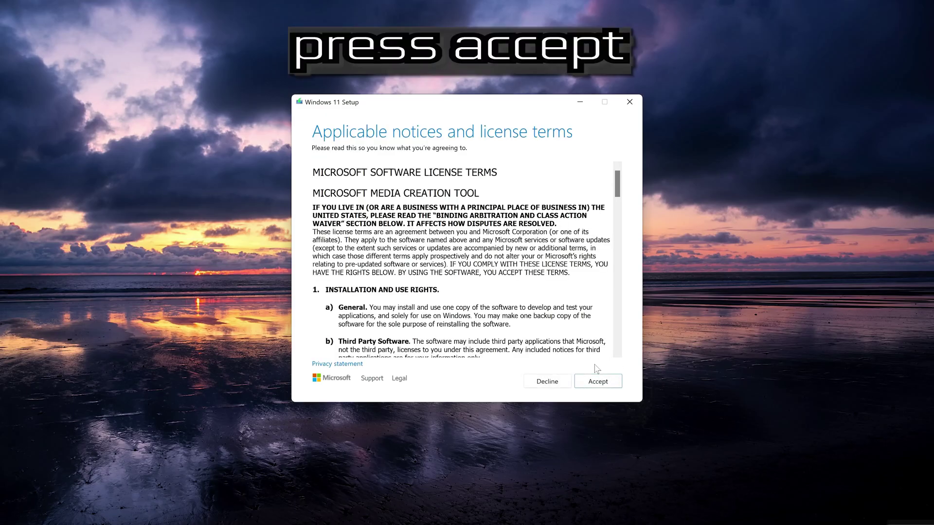
# Accept the license, keep the recommended English Windows 11 edition, and choose ISO file as the media type.
pyautogui.click(609, 386)
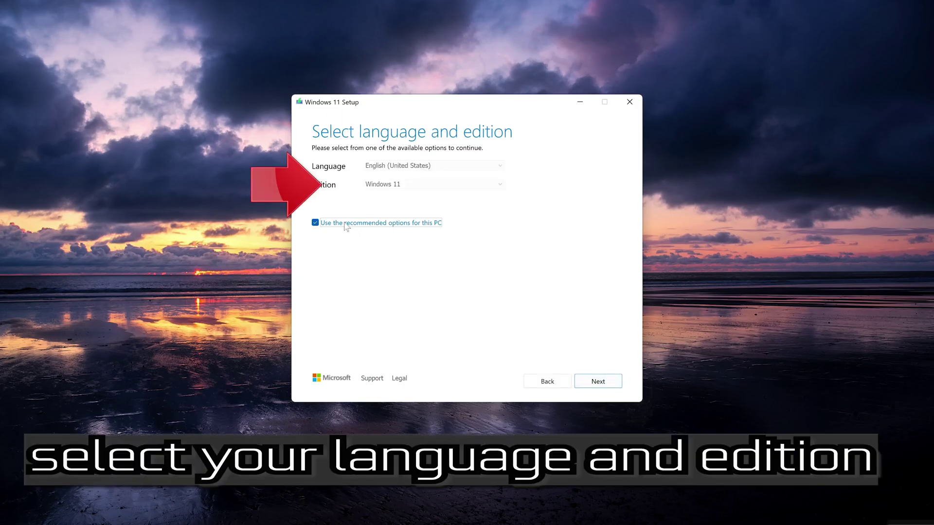
pyautogui.click(315, 222)
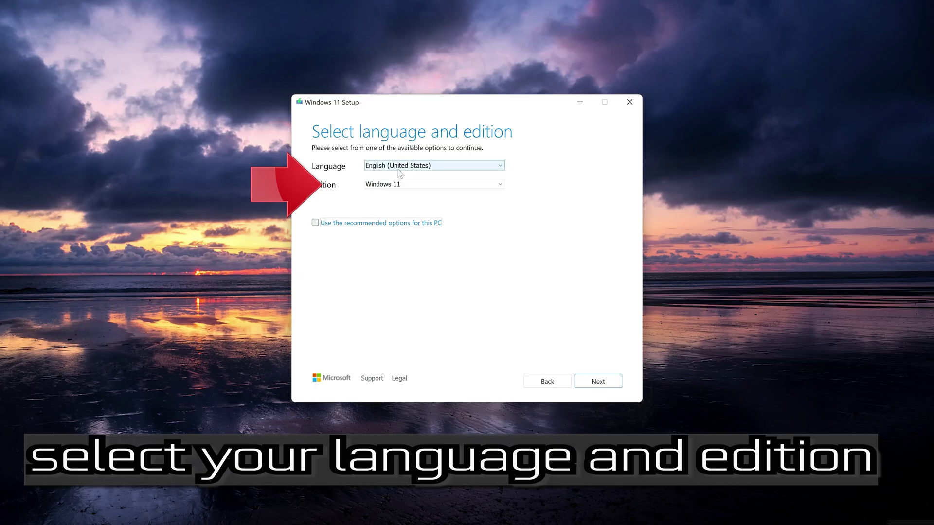
pyautogui.click(316, 223)
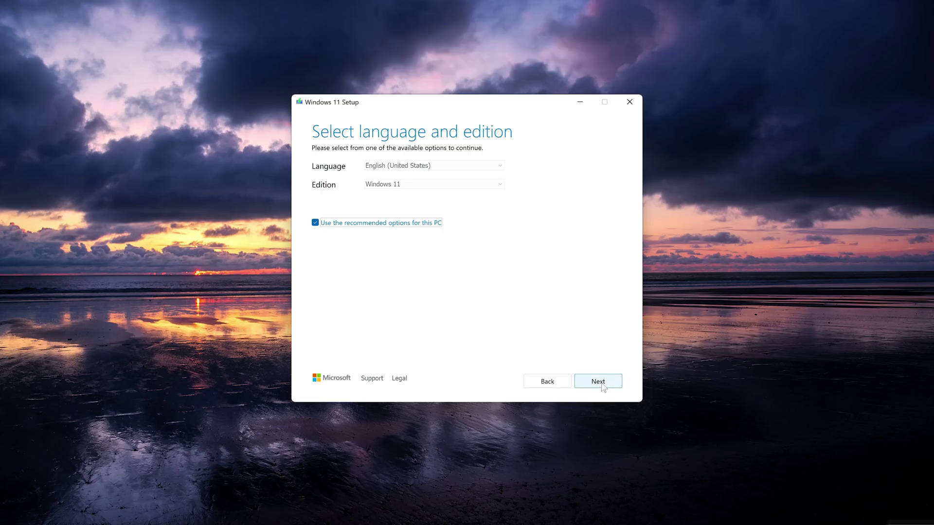
pyautogui.click(602, 383)
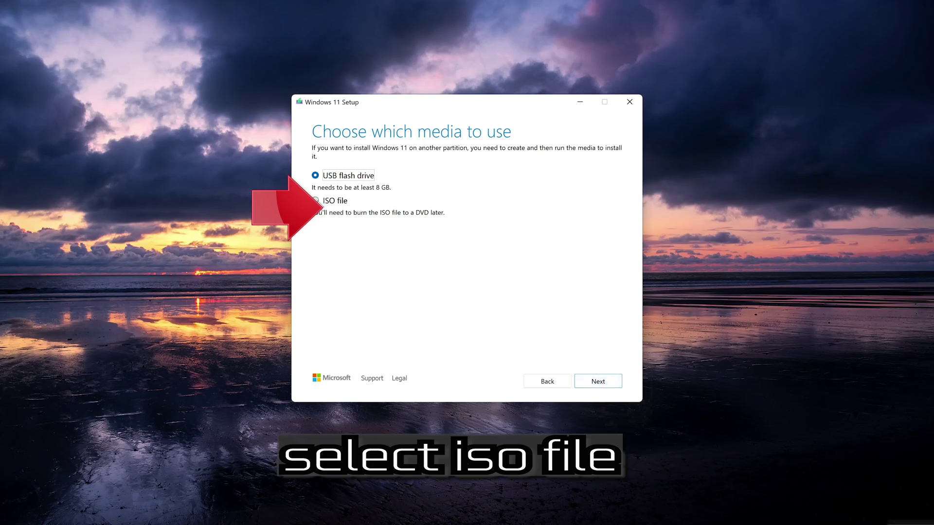
pyautogui.click(315, 200)
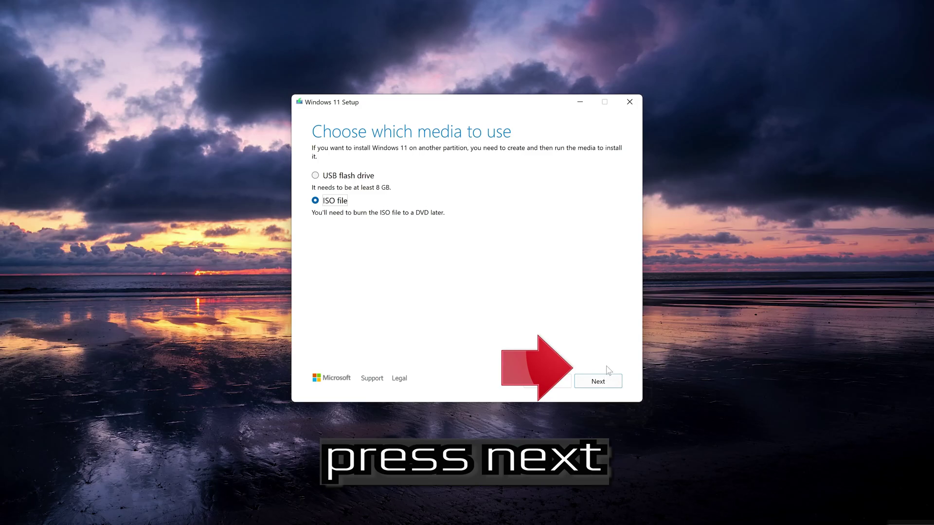
pyautogui.click(607, 382)
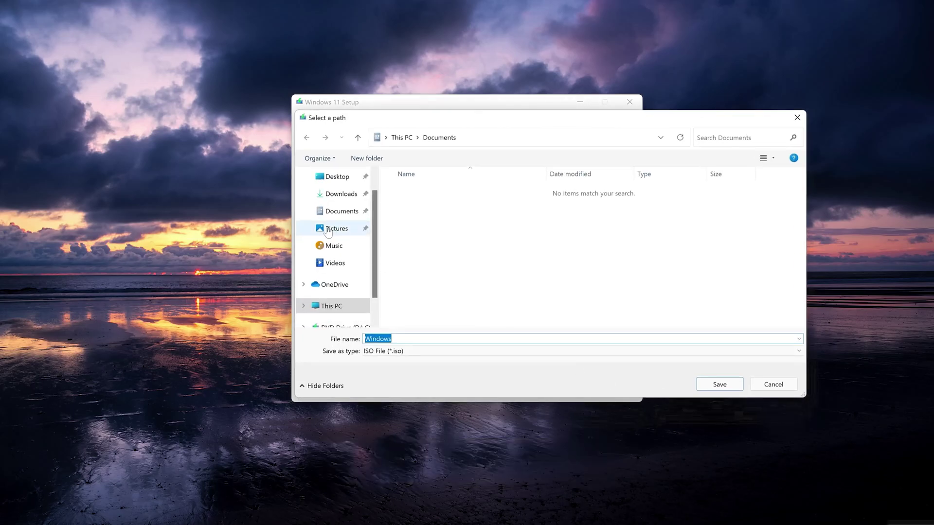
# Save the ISO image as 'Windows 11' on the Desktop and finish the Media Creation Tool.
pyautogui.click(336, 176)
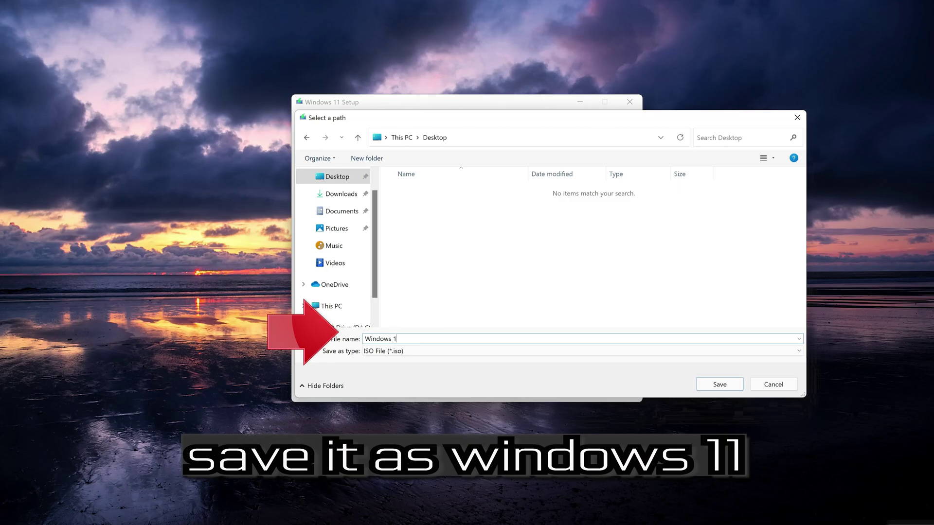
pyautogui.write('1')
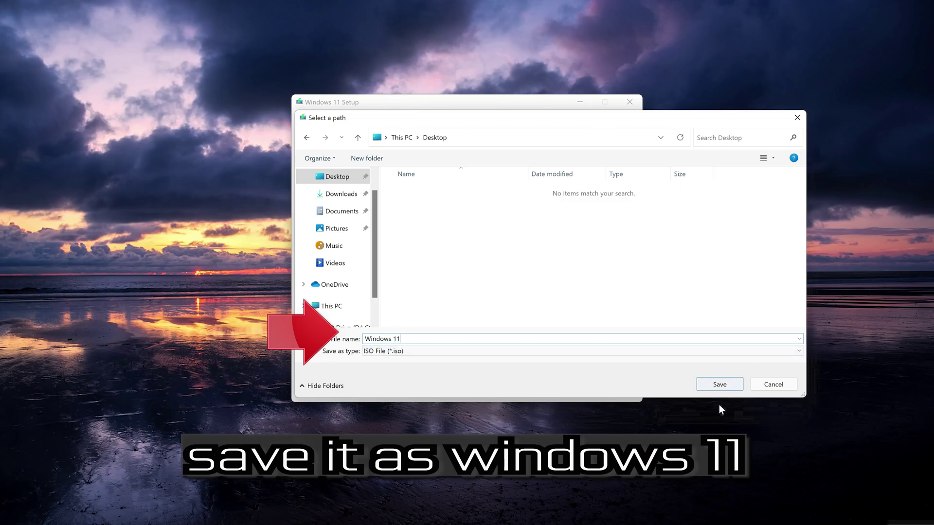
pyautogui.click(729, 385)
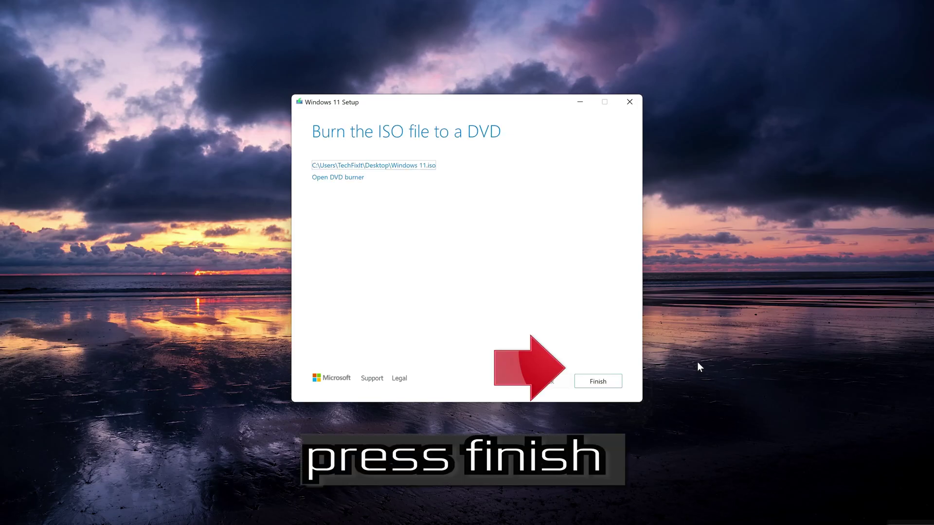
pyautogui.click(602, 385)
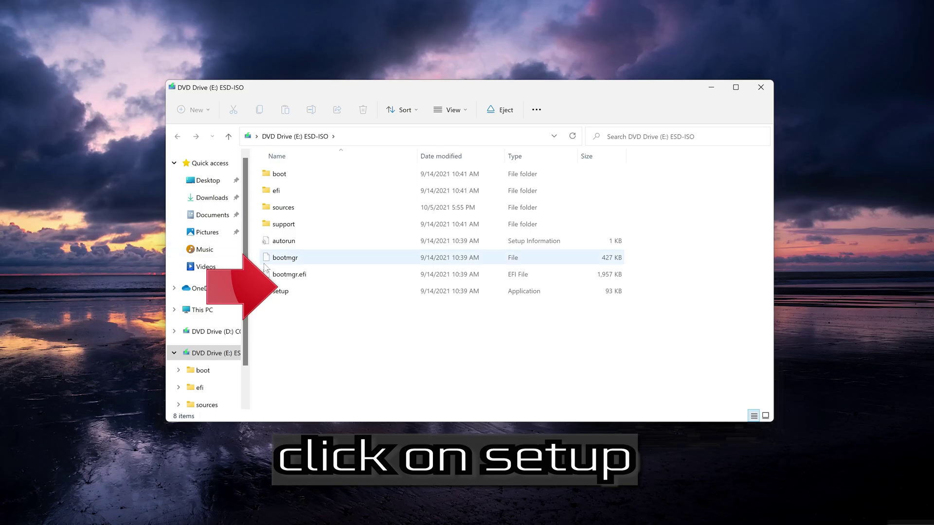
# Run setup from the mounted ESD-ISO drive (E:) with admin approval, then close File Explorer.
pyautogui.doubleClick(311, 290)
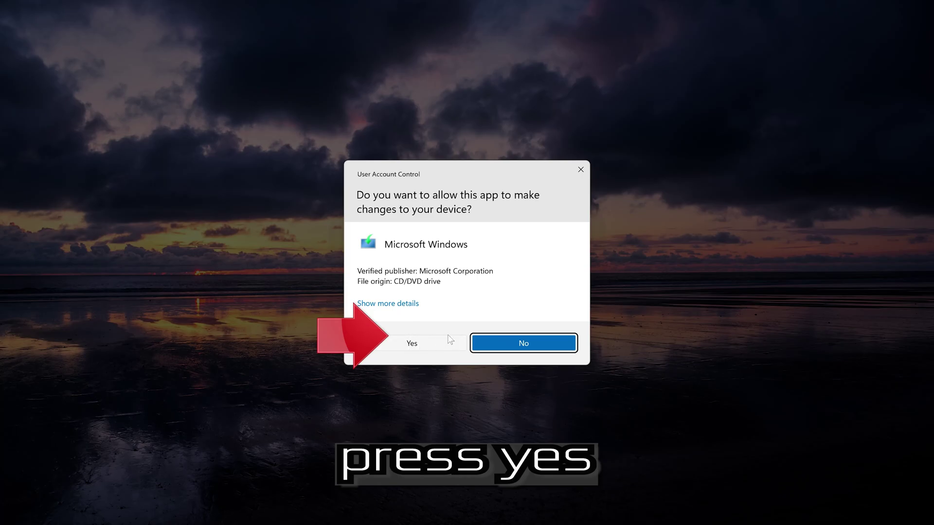
pyautogui.click(416, 345)
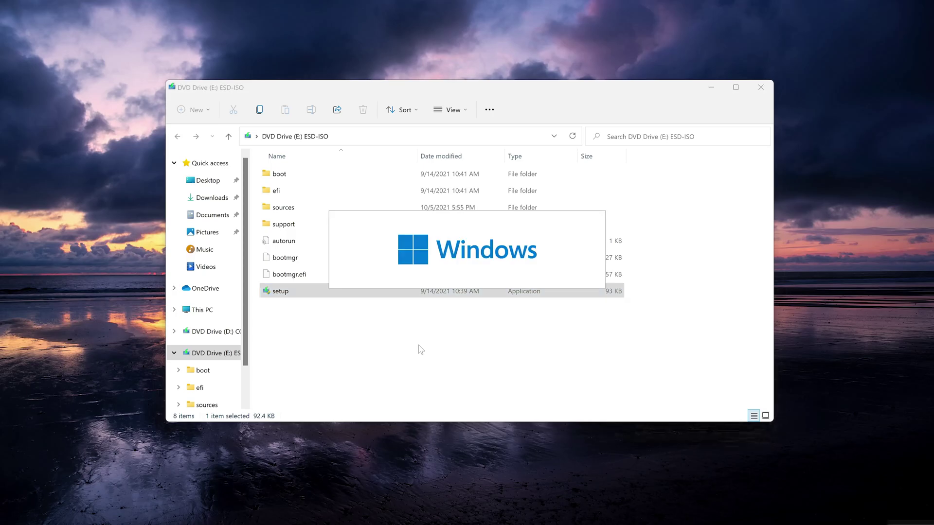
pyautogui.click(758, 88)
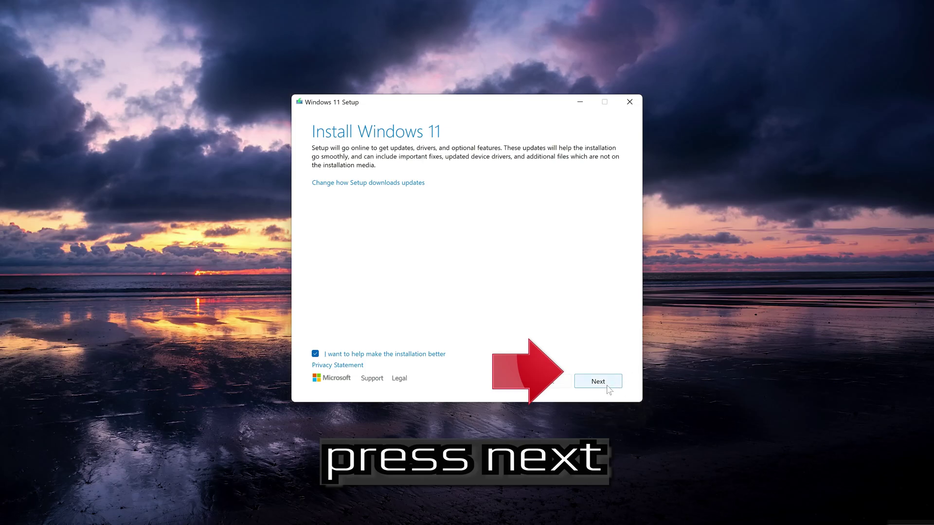
# Accept the license terms and choose to keep personal files and apps.
pyautogui.click(608, 386)
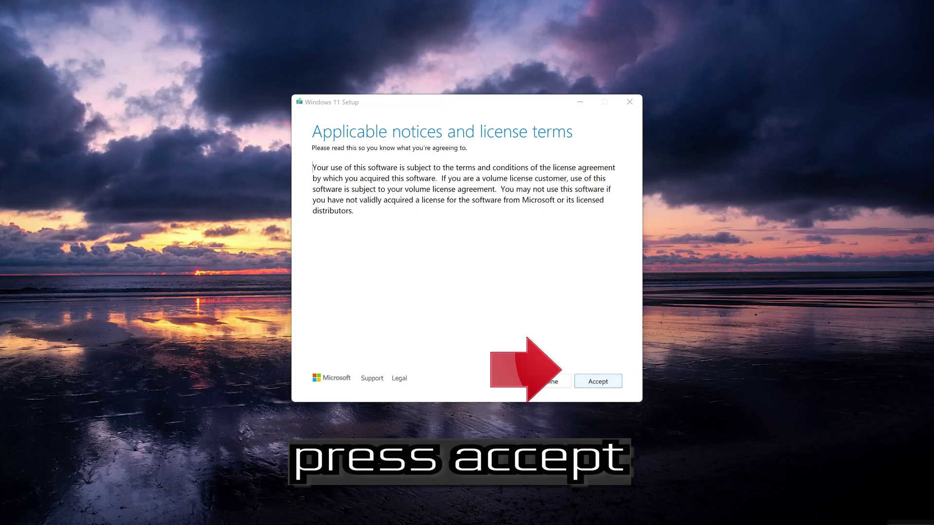
pyautogui.click(597, 384)
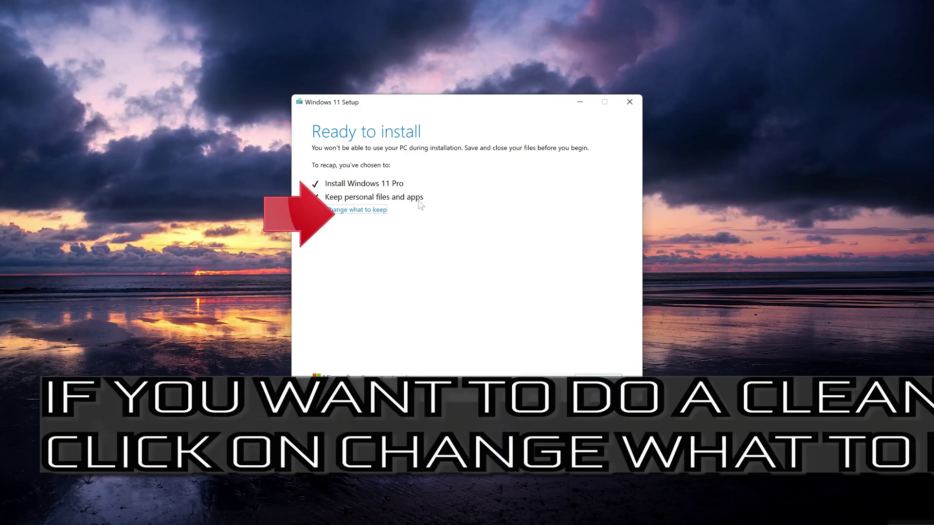
pyautogui.click(373, 210)
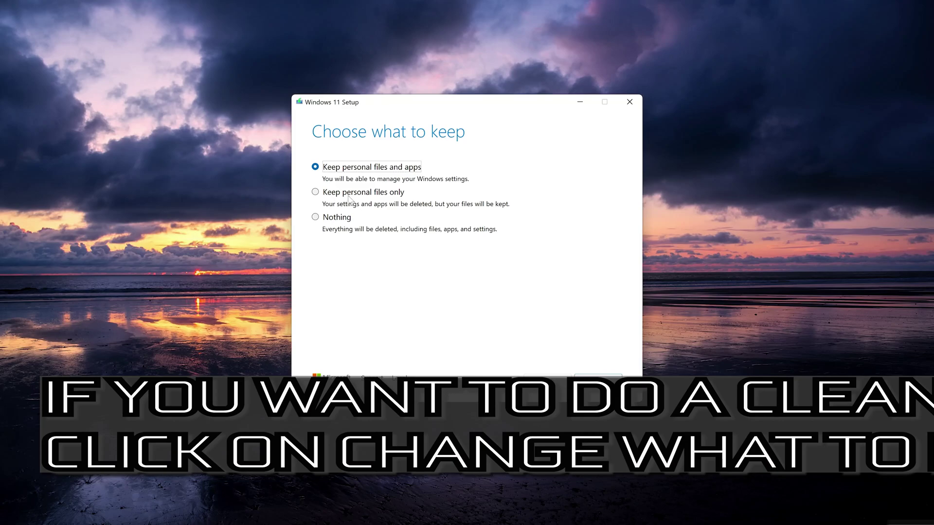
pyautogui.click(603, 382)
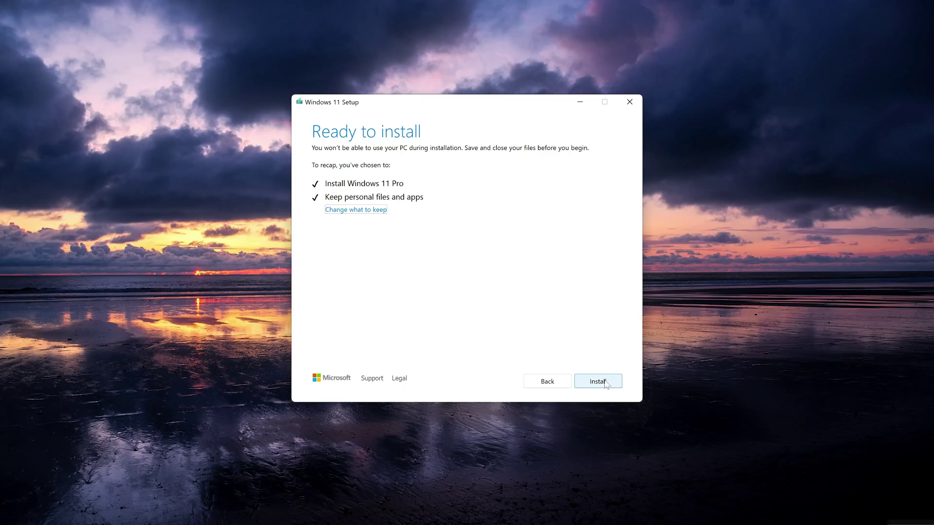
# Begin the Windows 11 Pro installation from the Ready to install page.
pyautogui.click(606, 382)
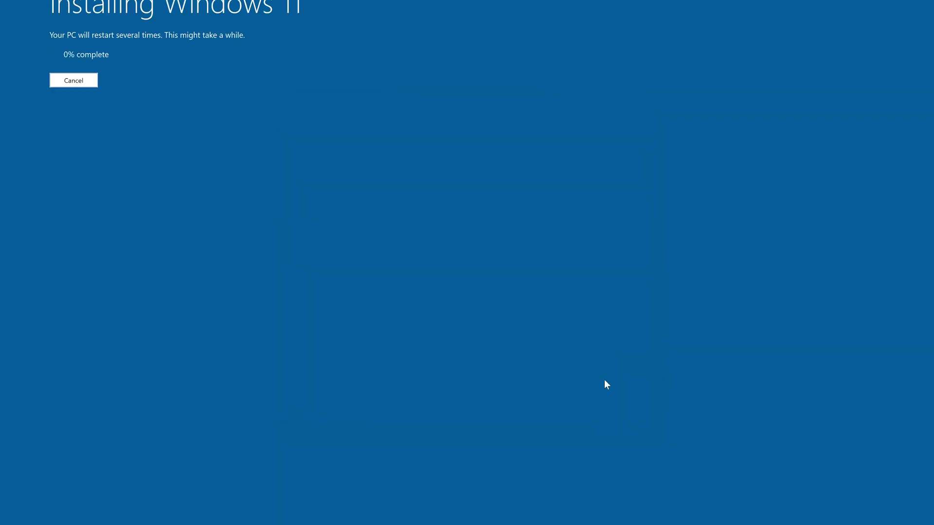